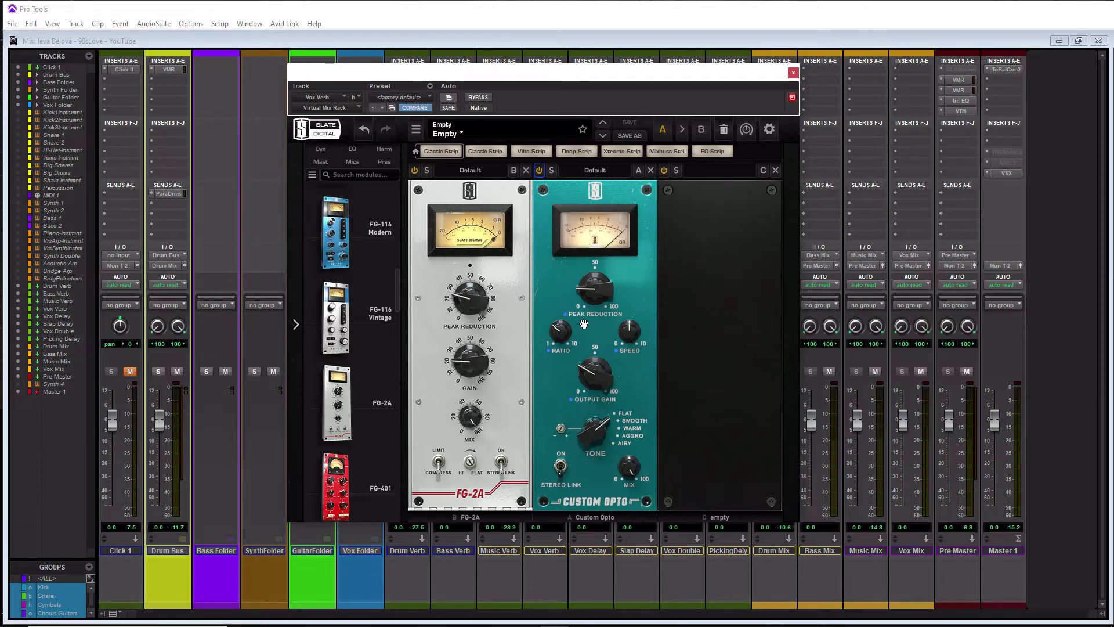
mouse_move(604, 369)
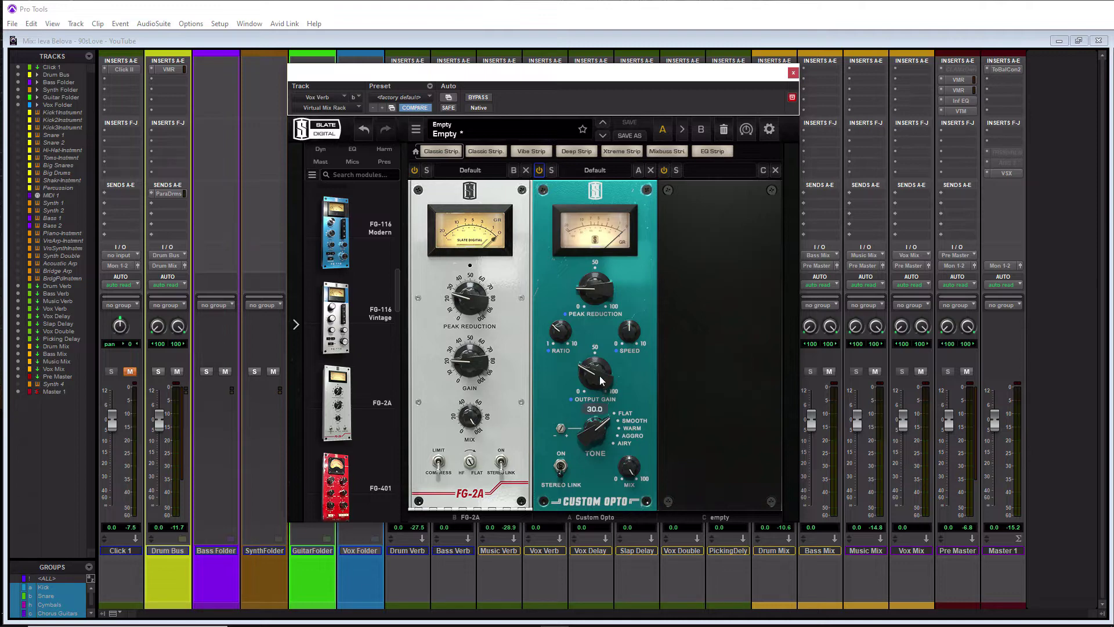
mouse_move(463, 364)
mouse_move(561, 335)
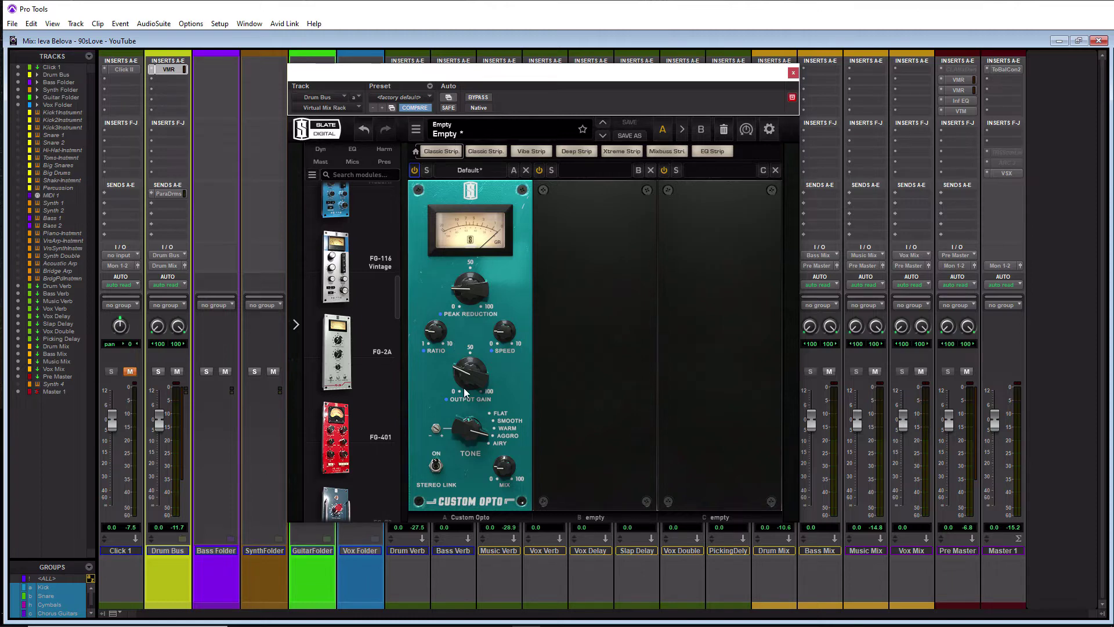
Step: Look through the factory presets of the Custom Opto compressor on the Drum Bus without loading one
mouse_move(464, 392)
mouse_move(350, 444)
click(471, 174)
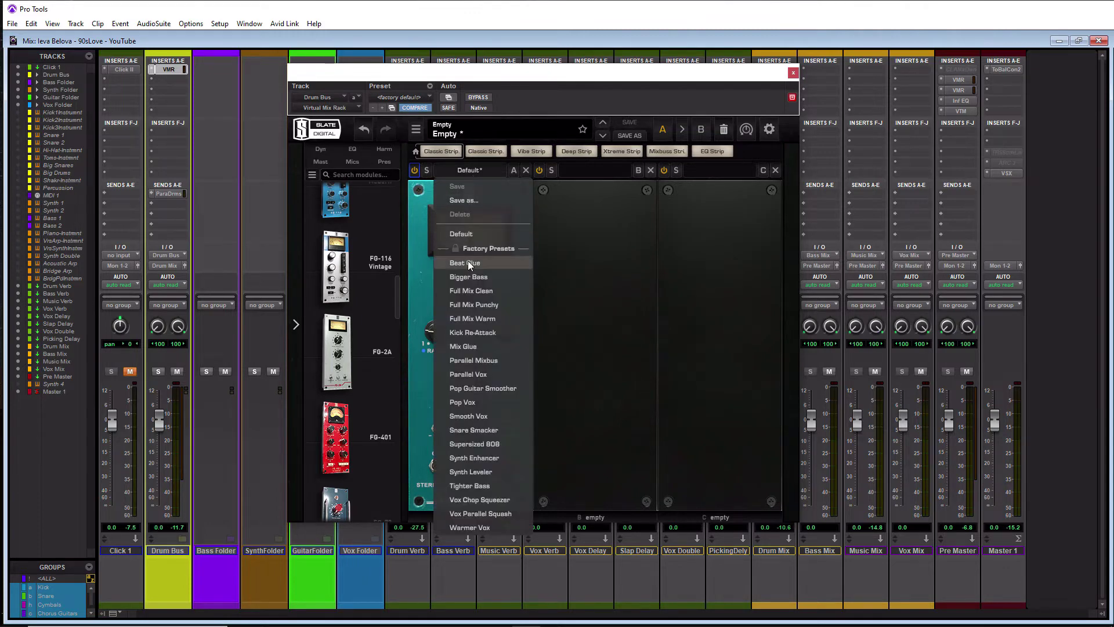
click(579, 257)
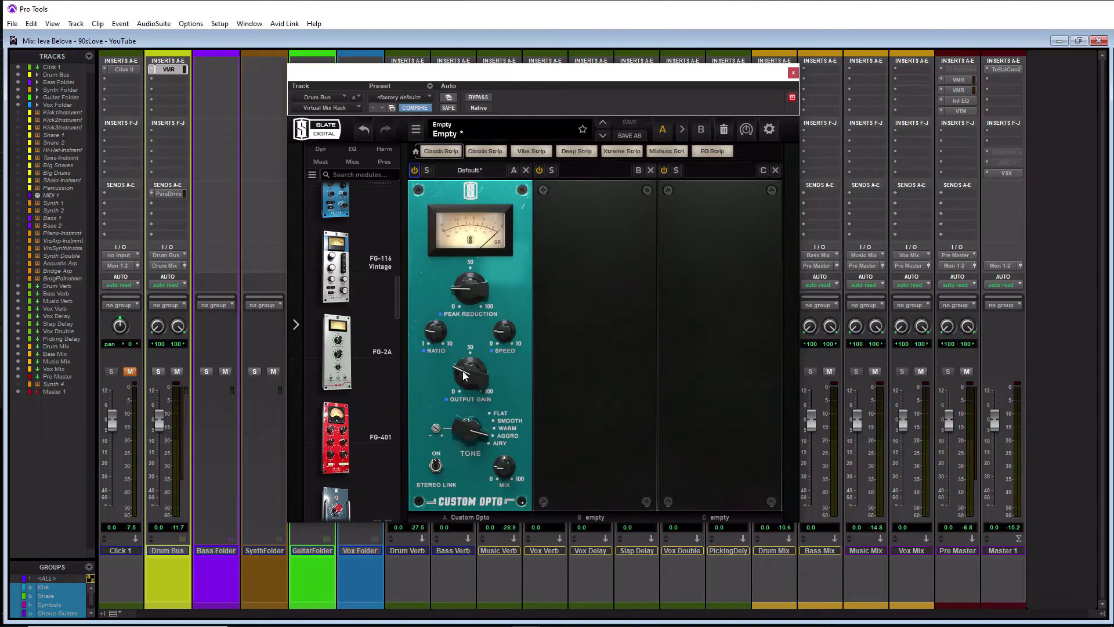
drag(464, 376, 464, 387)
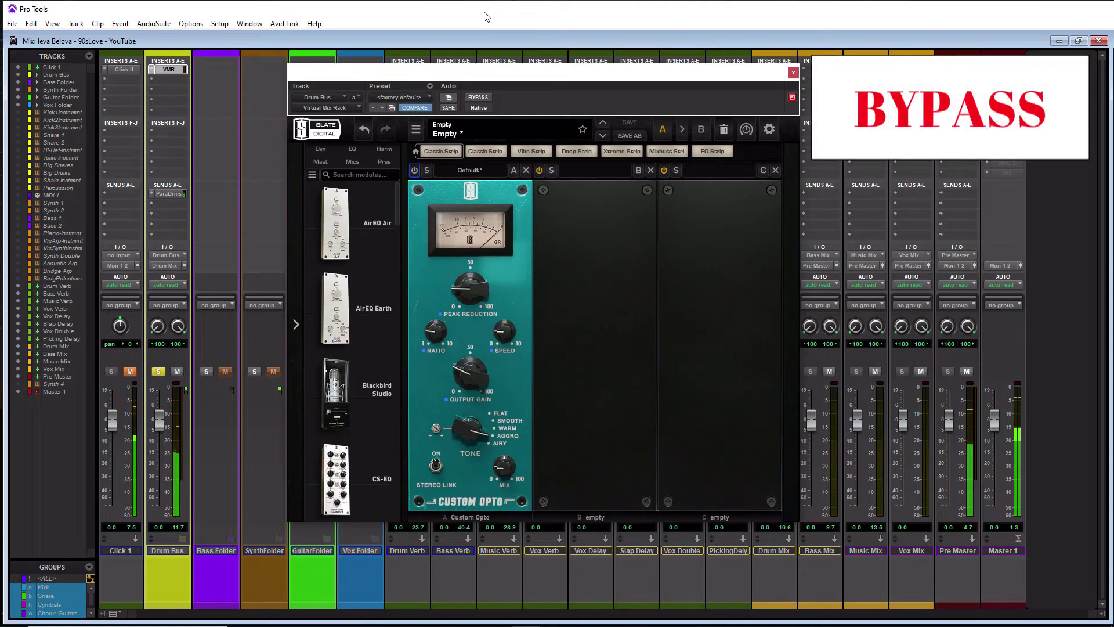
Step: Compare the Drum Bus with and without compression by repeatedly switching its Custom Opto module between active and bypassed during playback
click(414, 170)
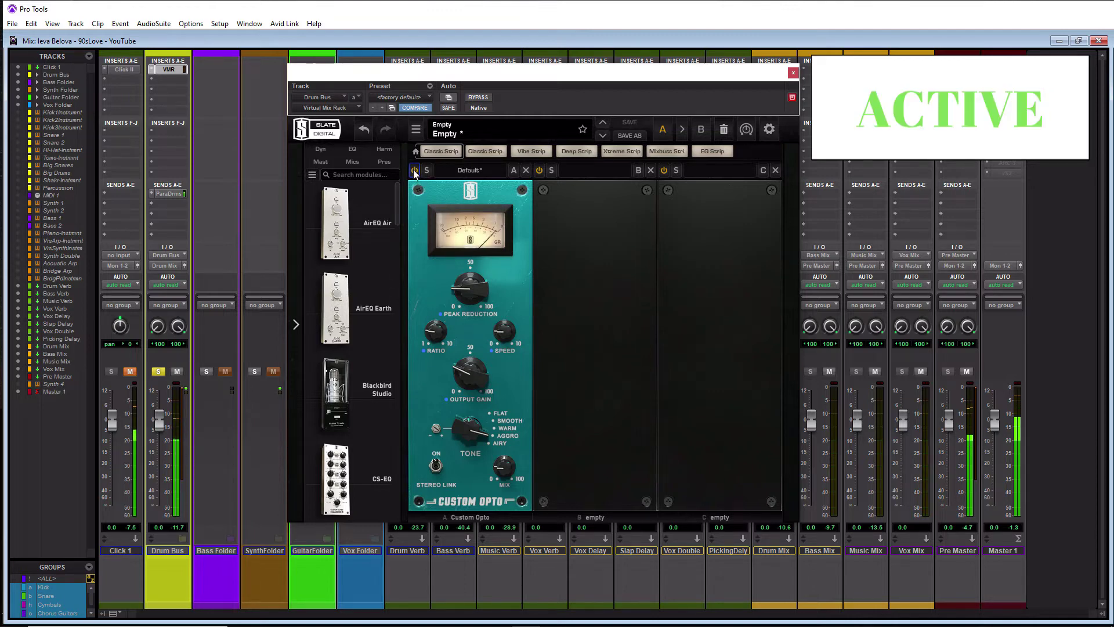
click(414, 170)
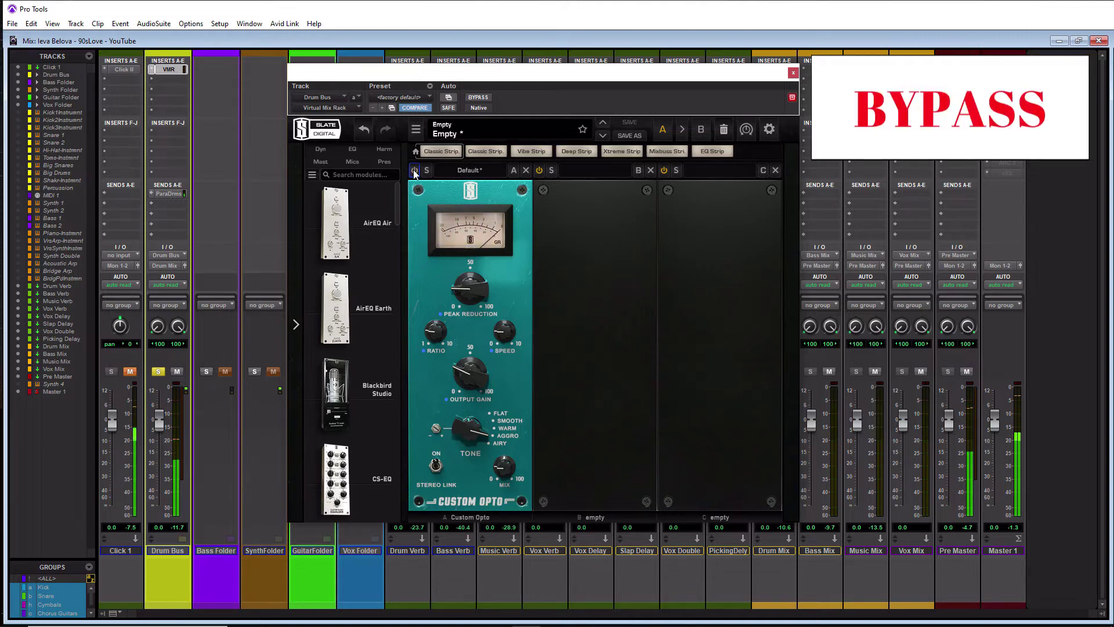
click(415, 171)
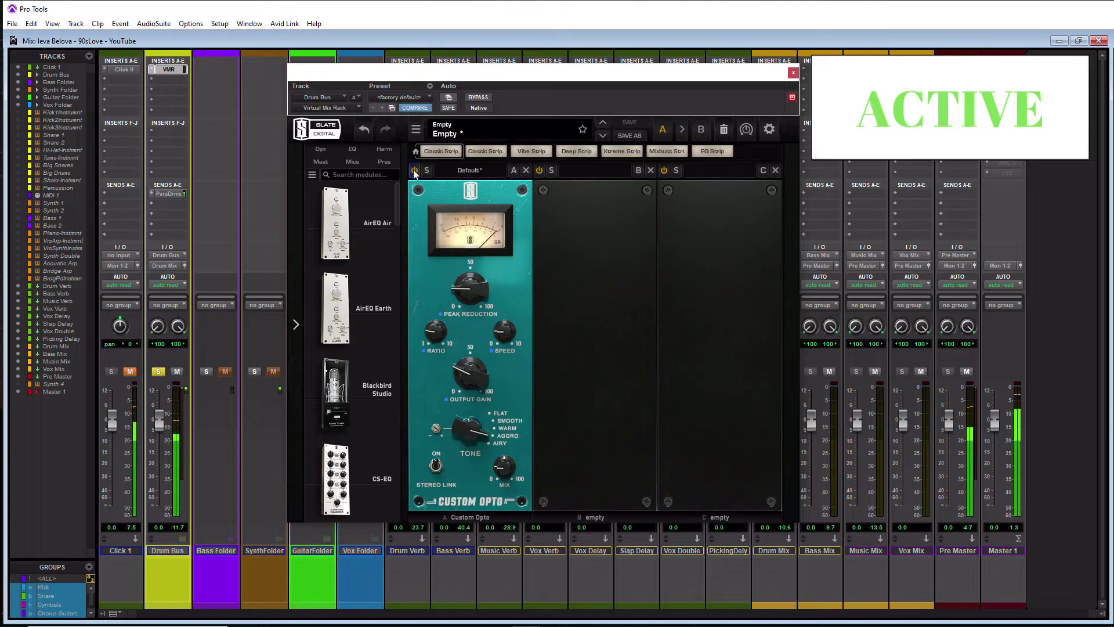
click(415, 170)
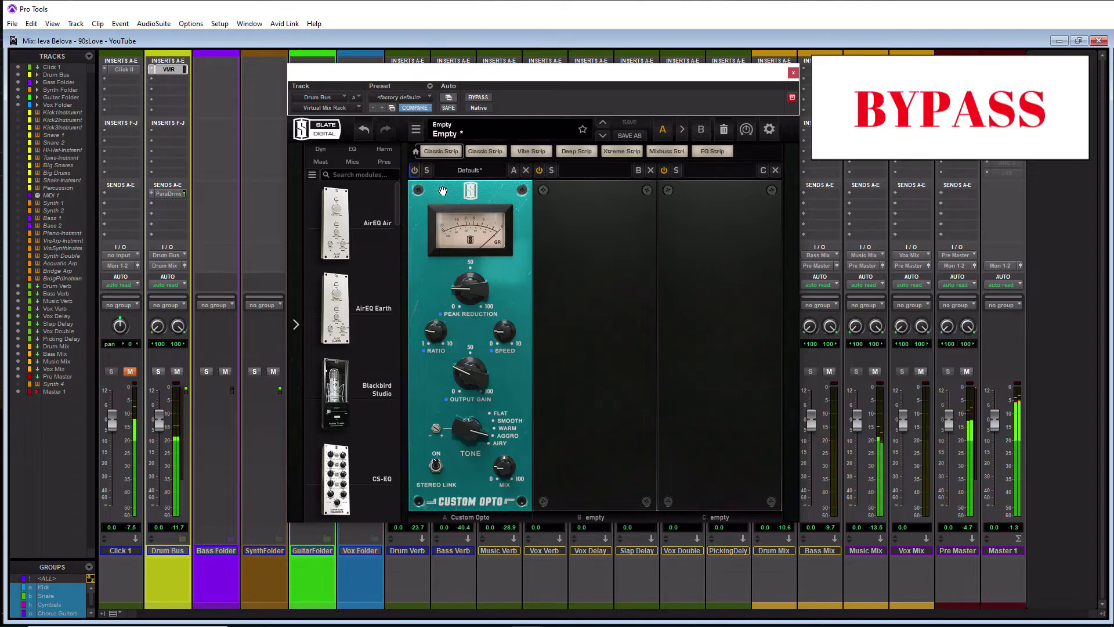
click(415, 171)
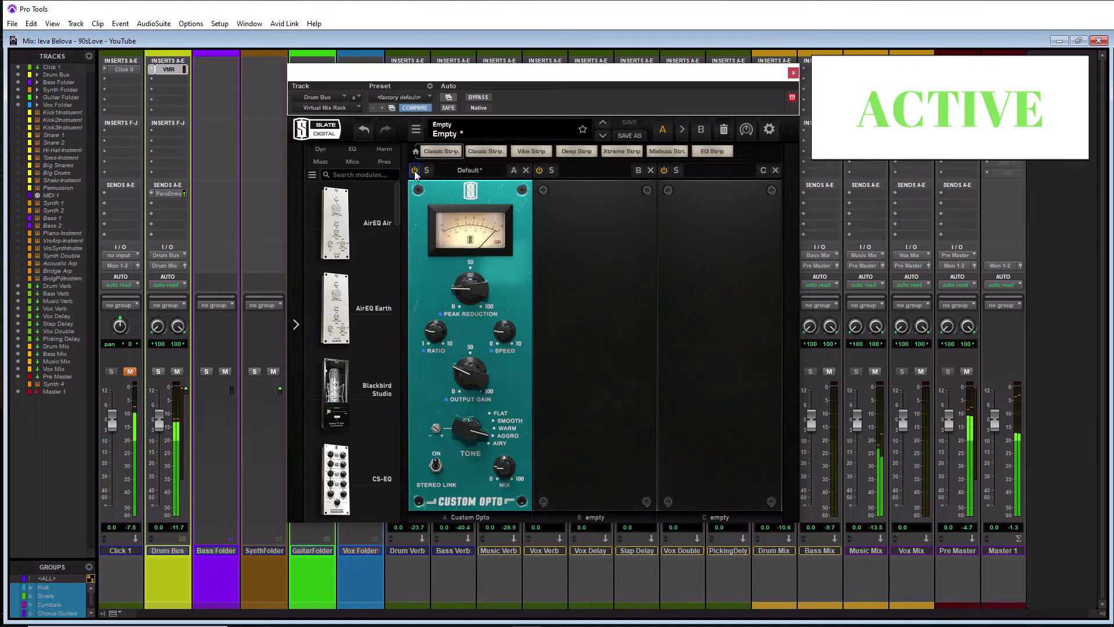
click(415, 172)
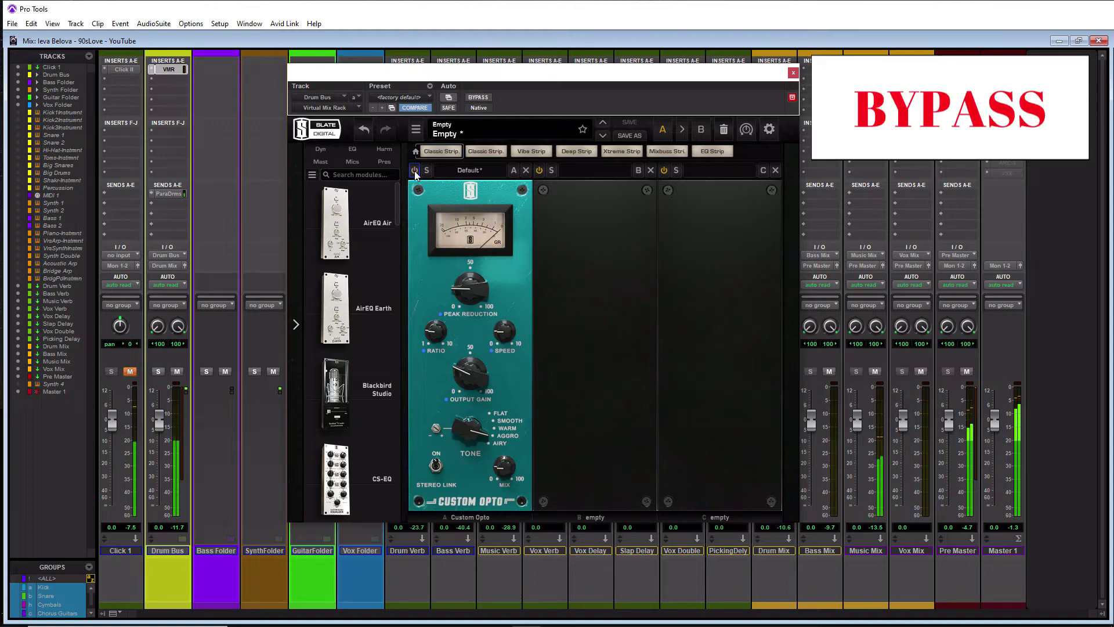
click(414, 171)
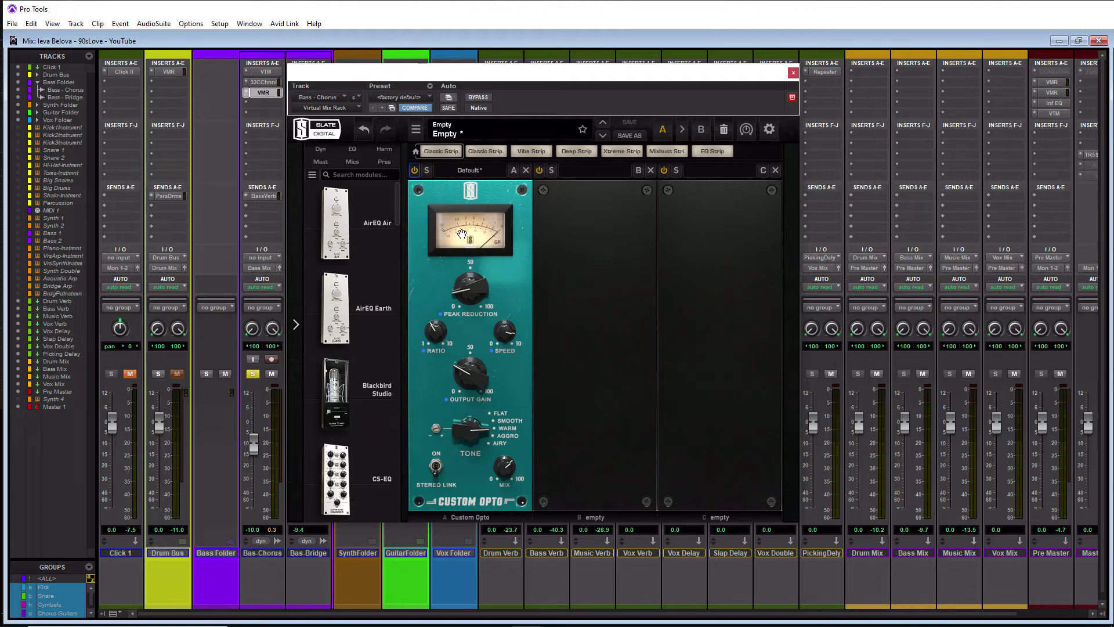
Step: Compare the Bass - Chorus track with and without compression by toggling its Custom Opto module's bypass during playback
click(414, 170)
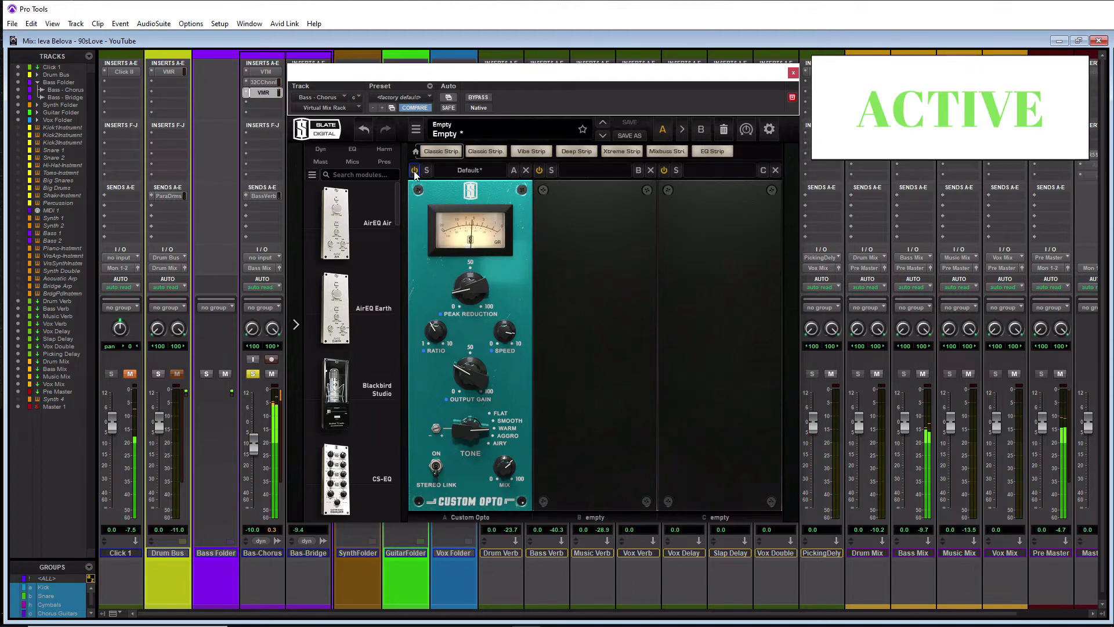
click(414, 170)
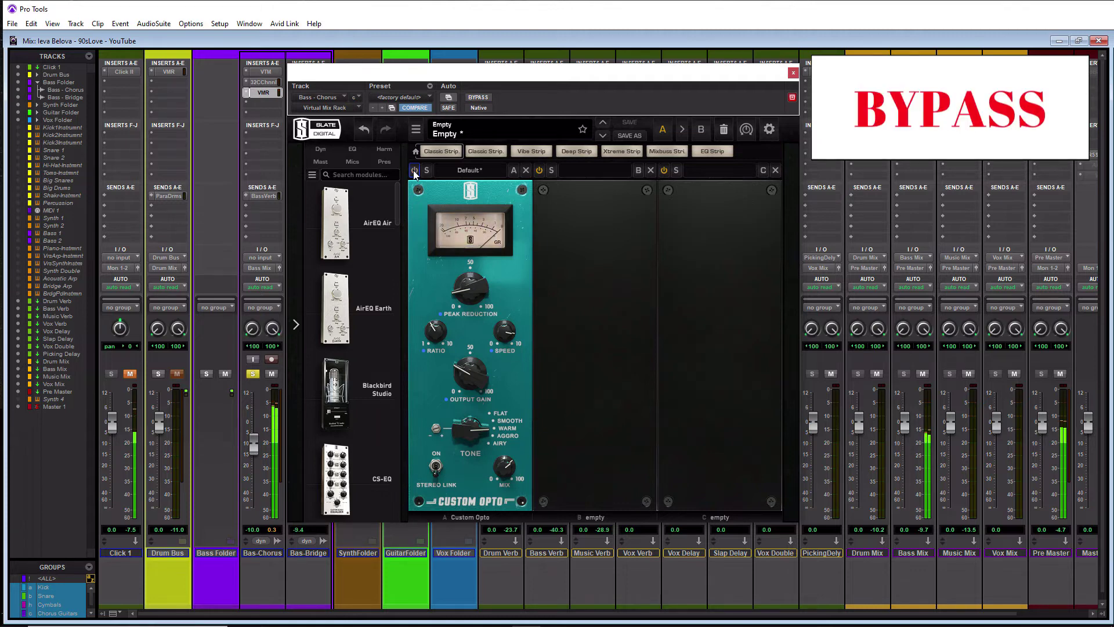
click(415, 171)
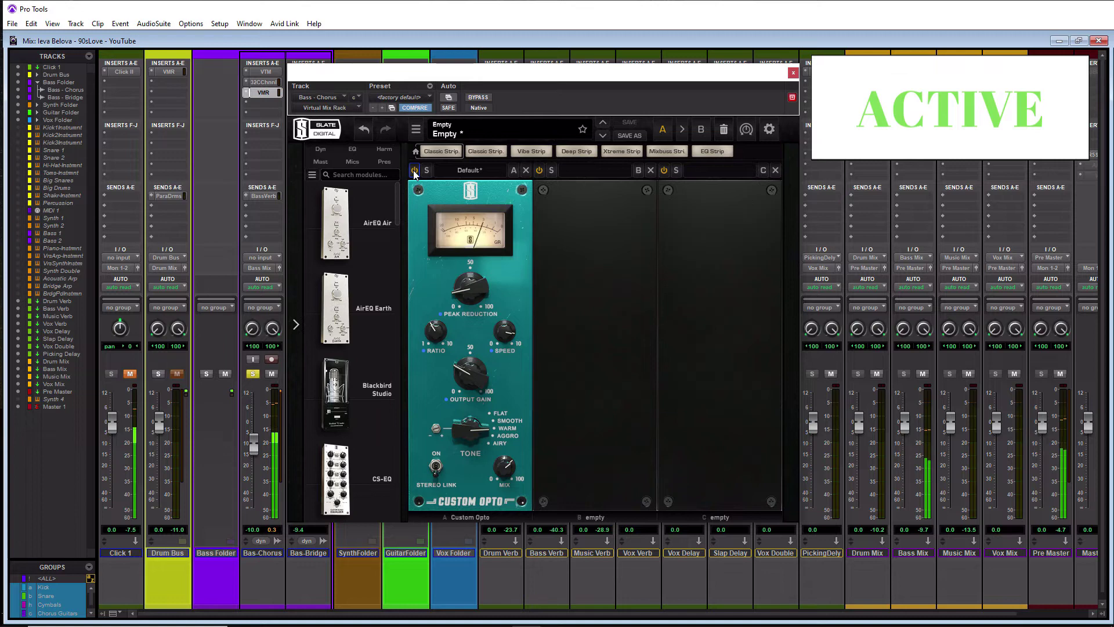
click(414, 171)
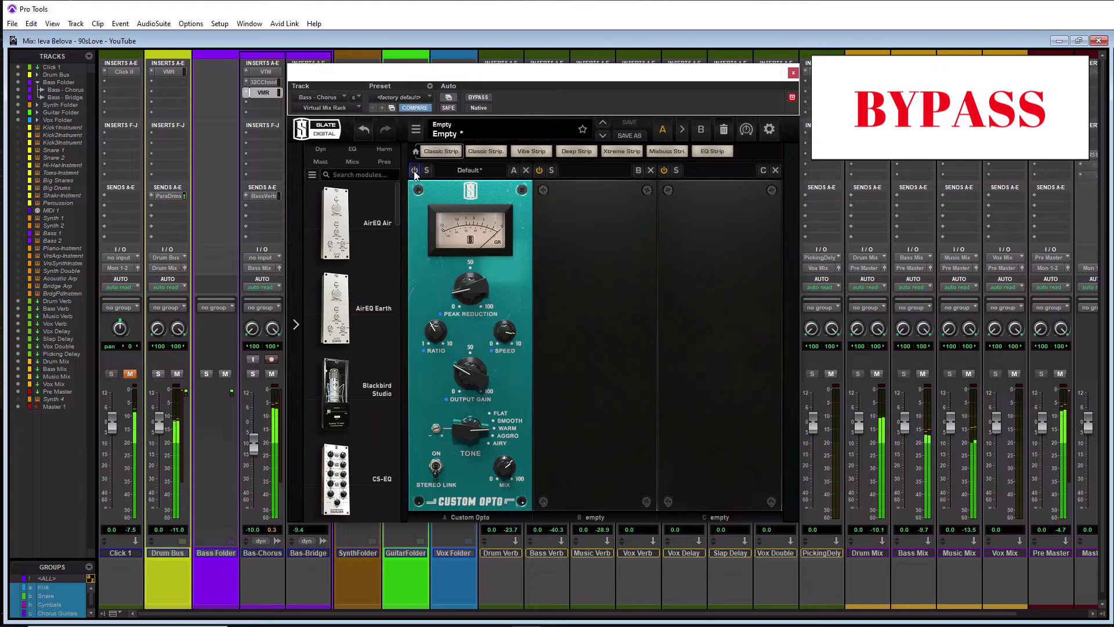
click(414, 171)
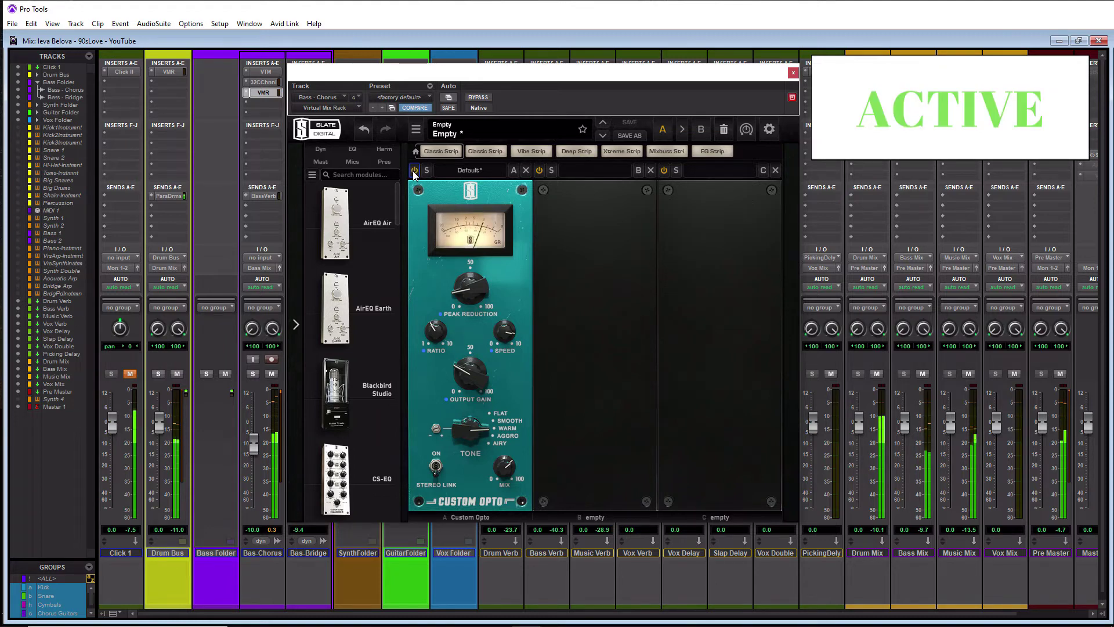
click(414, 172)
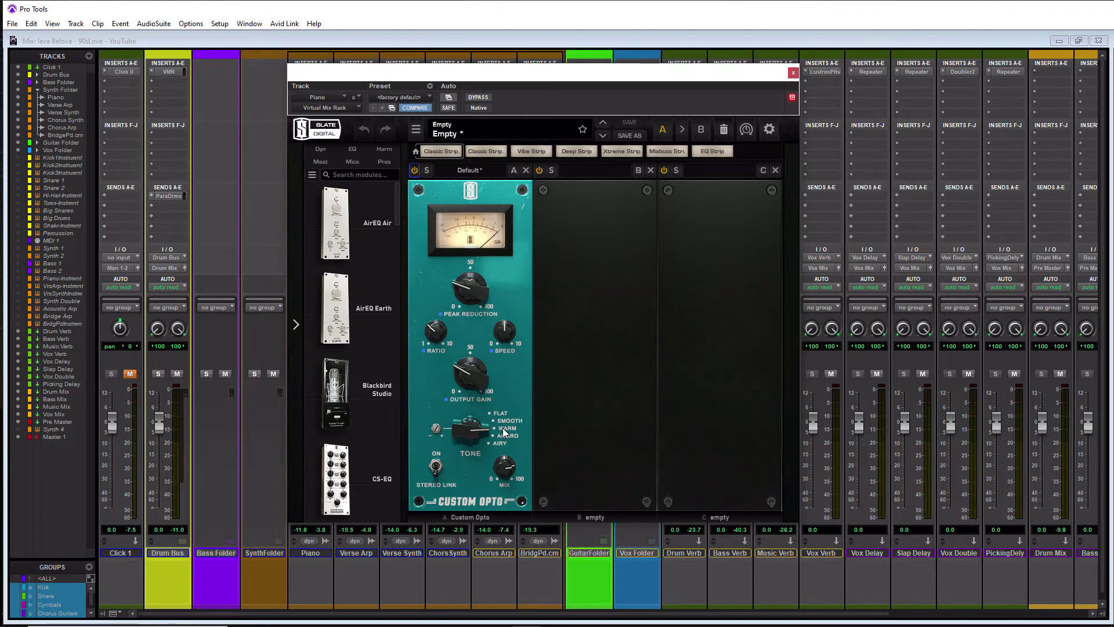
Step: Compare the Piano track with and without compression by alternately bypassing and activating its Custom Opto module during playback
click(415, 171)
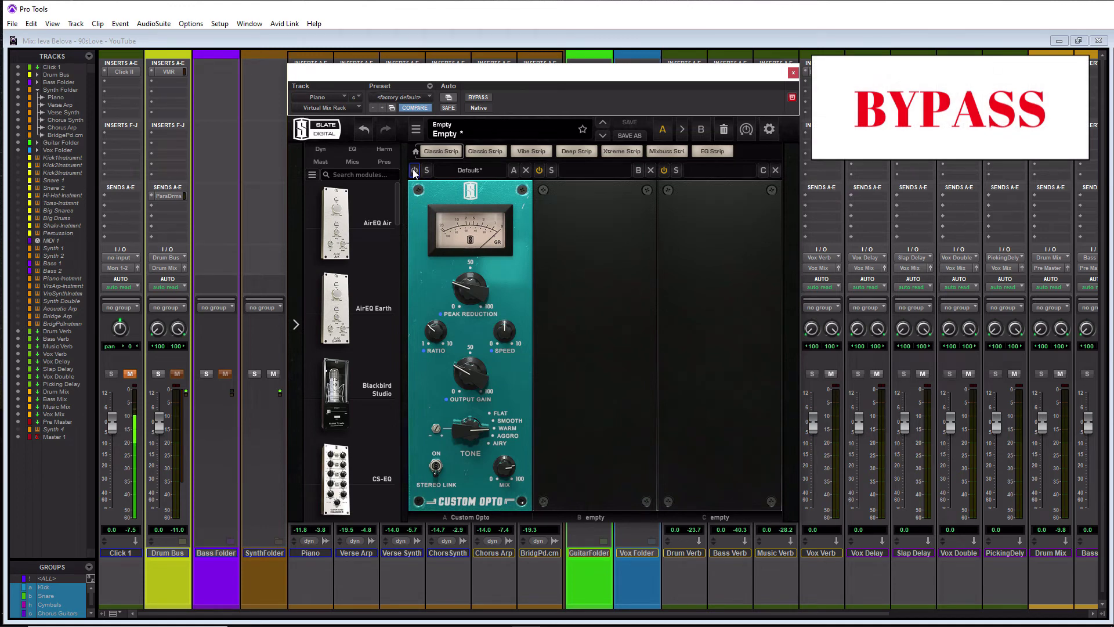
click(415, 171)
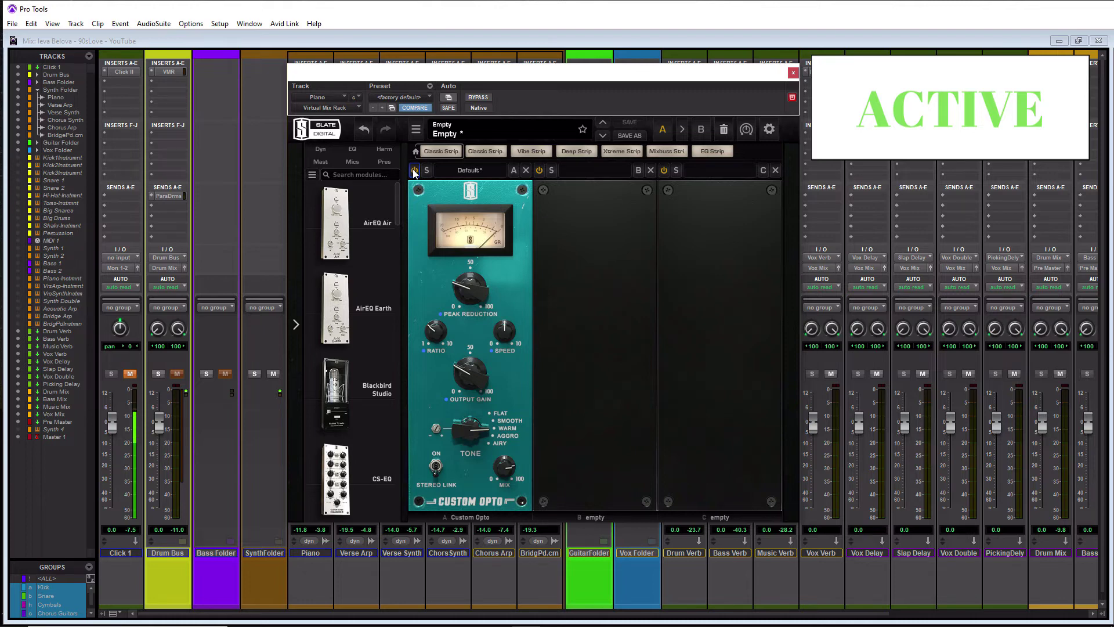
click(414, 171)
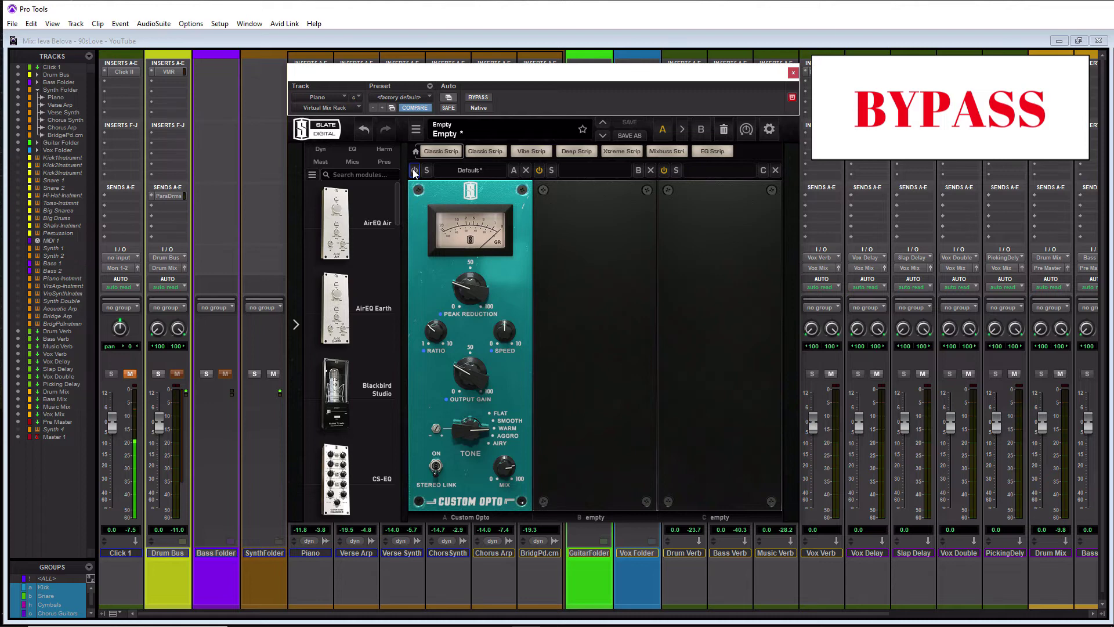
click(415, 171)
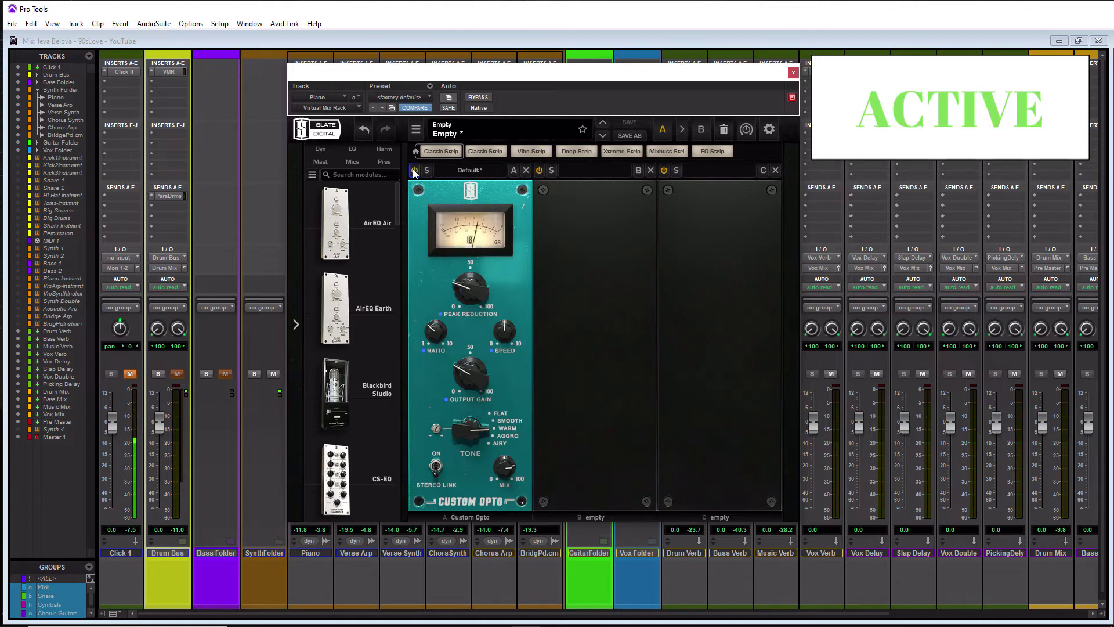
click(415, 172)
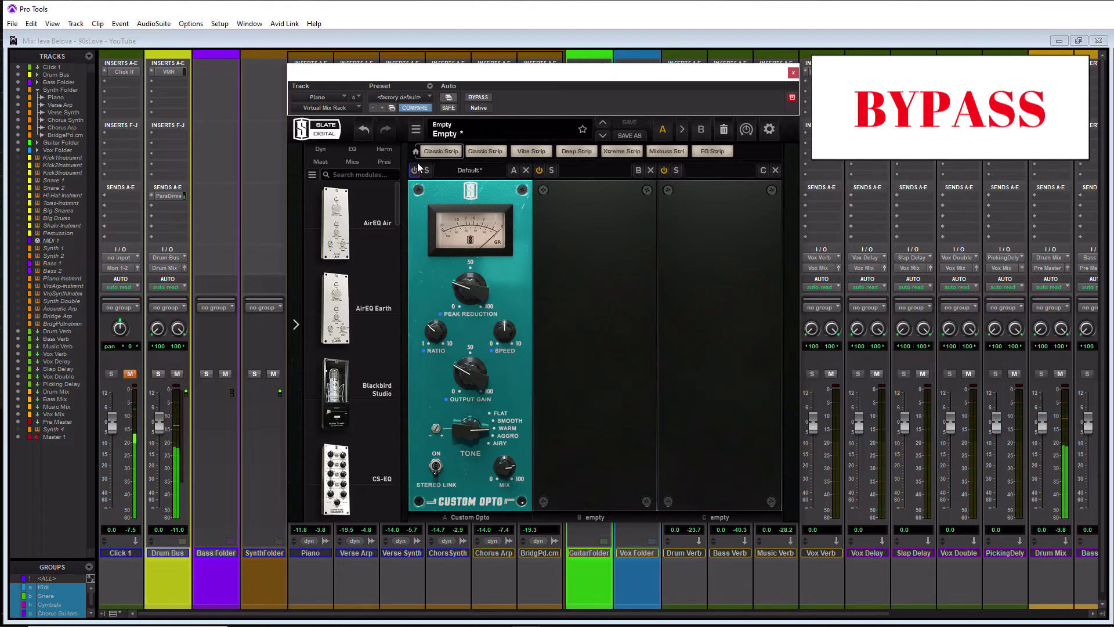
click(415, 171)
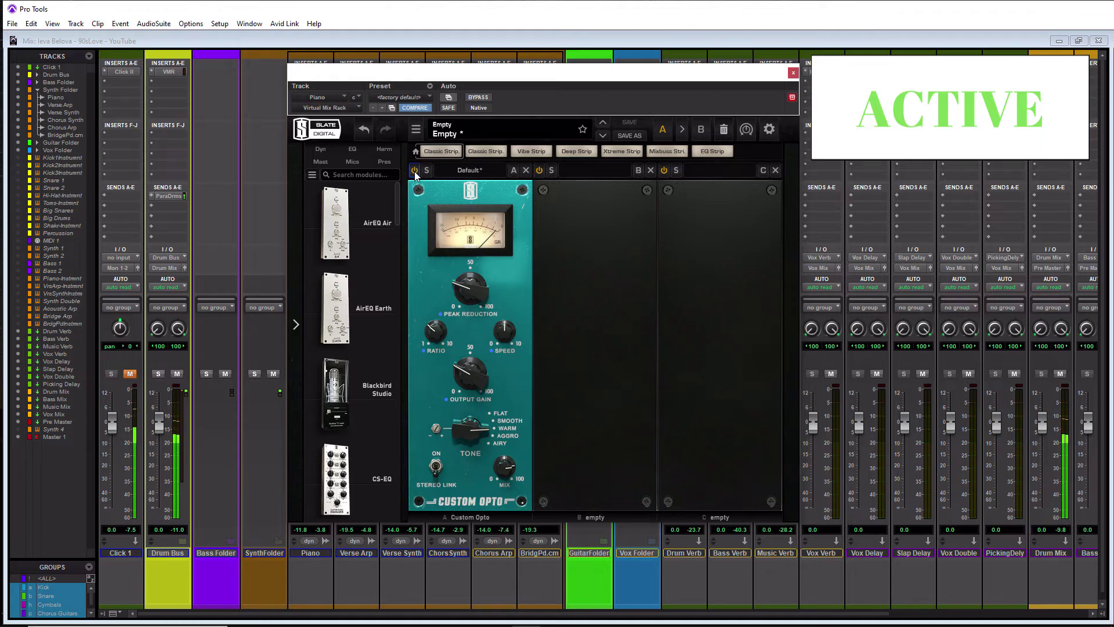
click(415, 171)
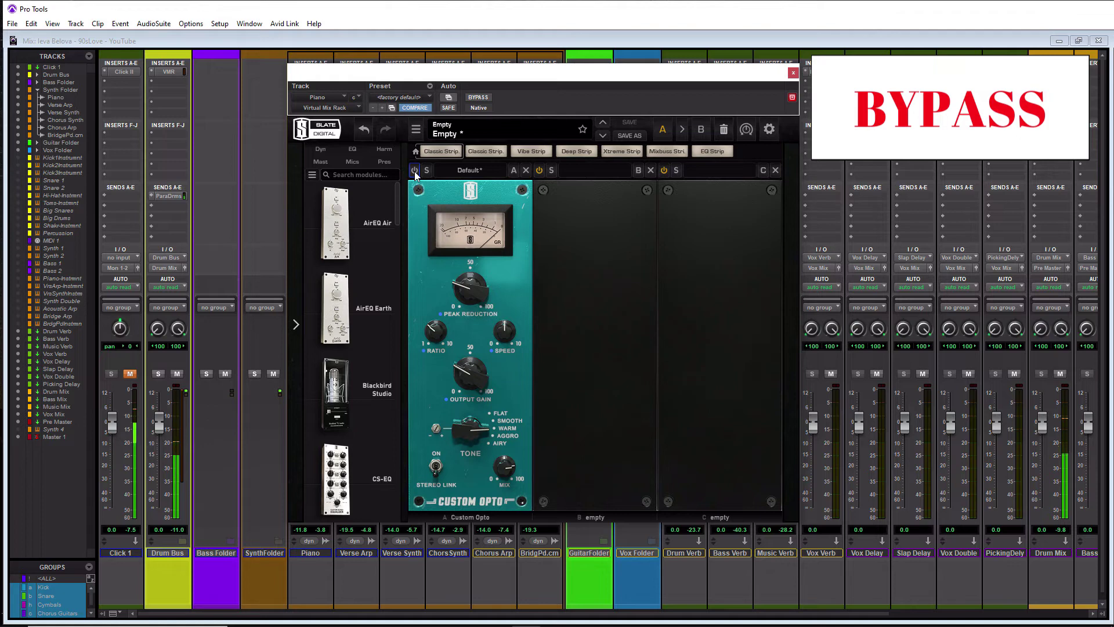
click(415, 172)
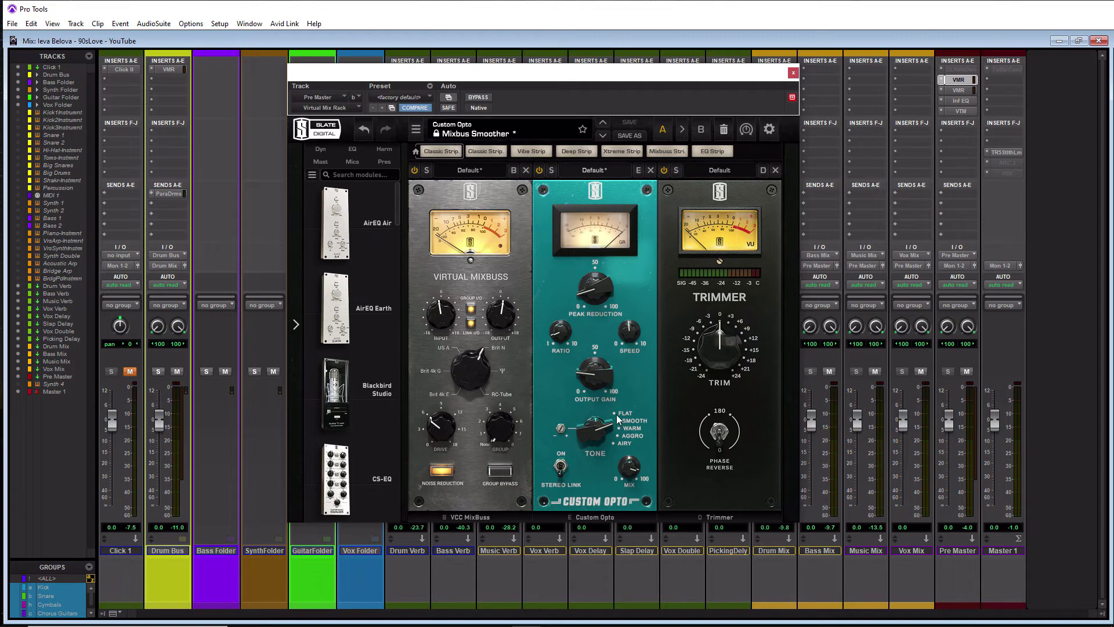
Step: Compare the full mix on the Pre Master by toggling only the Custom Opto module's bypass during playback, ending with the module active
mouse_move(599, 433)
mouse_move(594, 364)
mouse_move(584, 284)
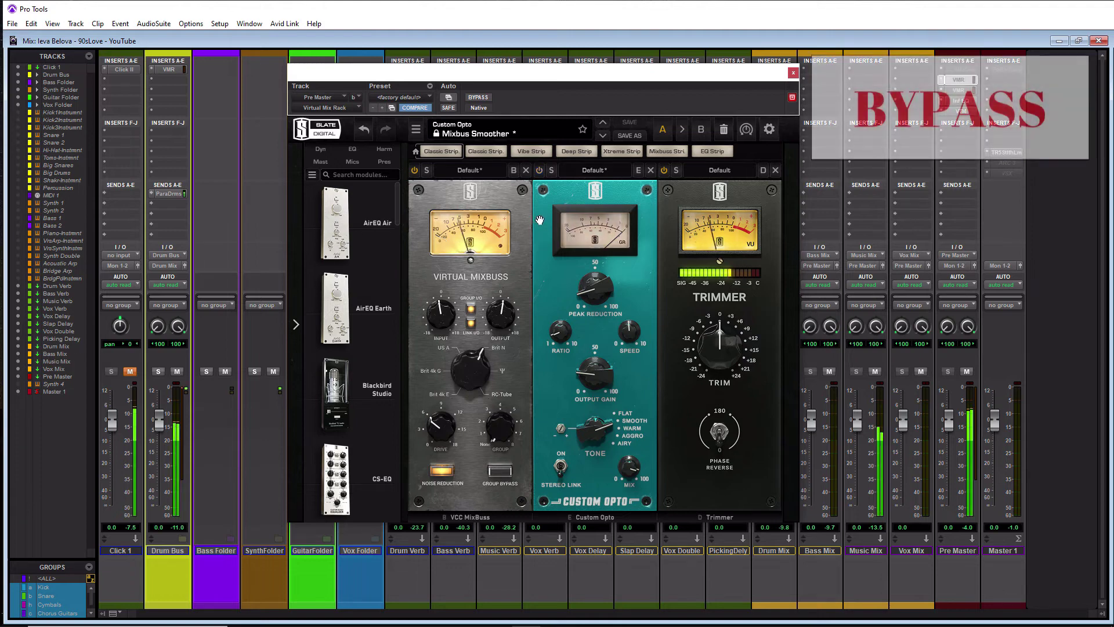
click(539, 171)
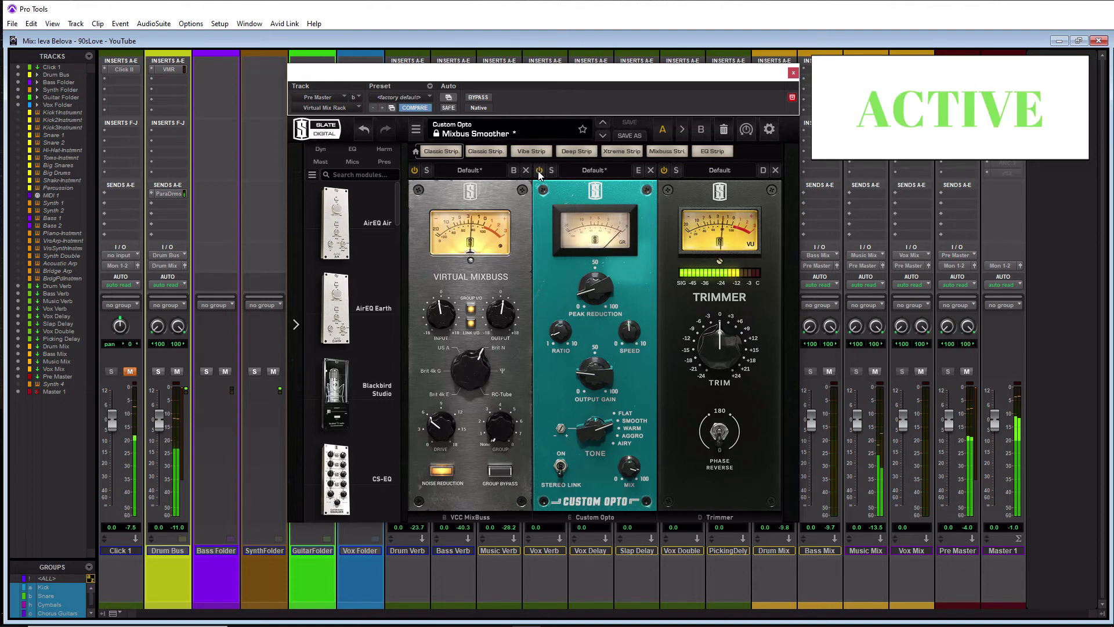
click(539, 171)
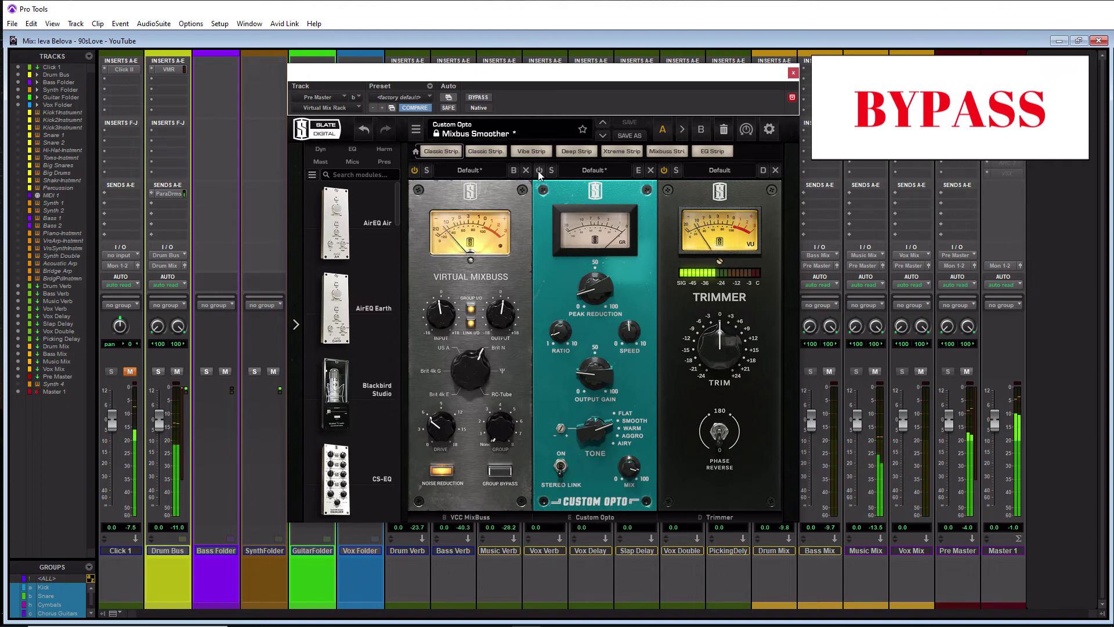
click(540, 172)
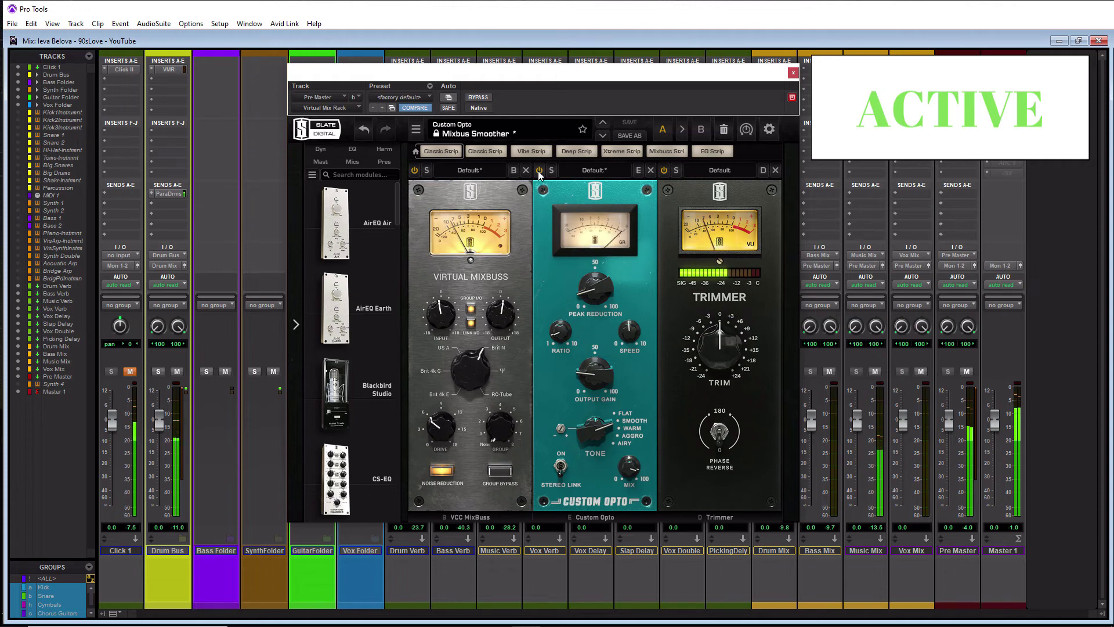
click(539, 171)
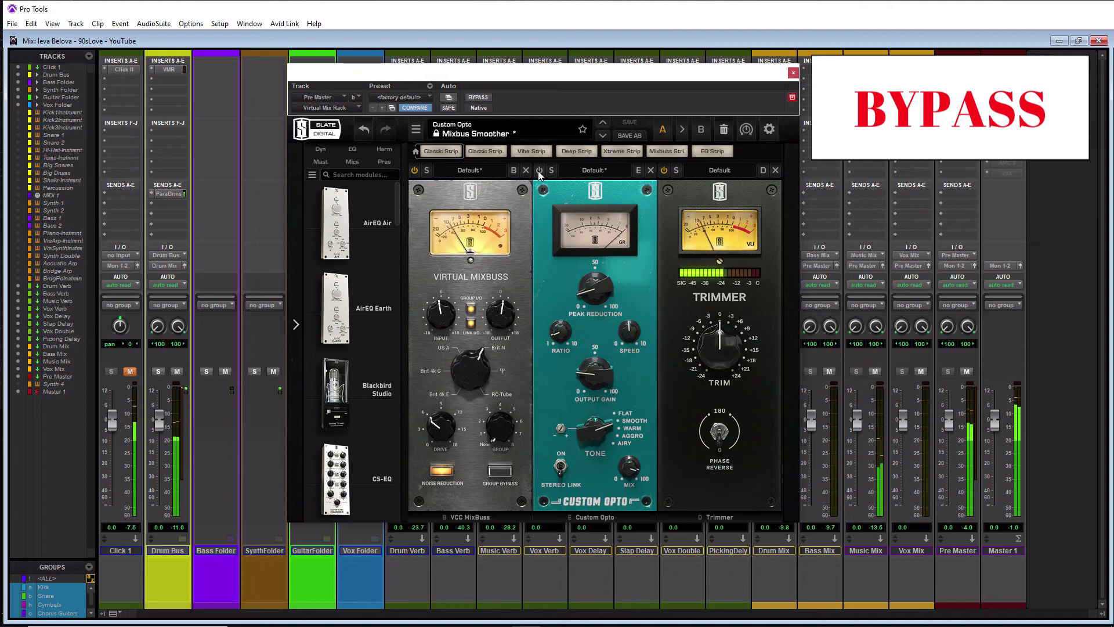
click(539, 171)
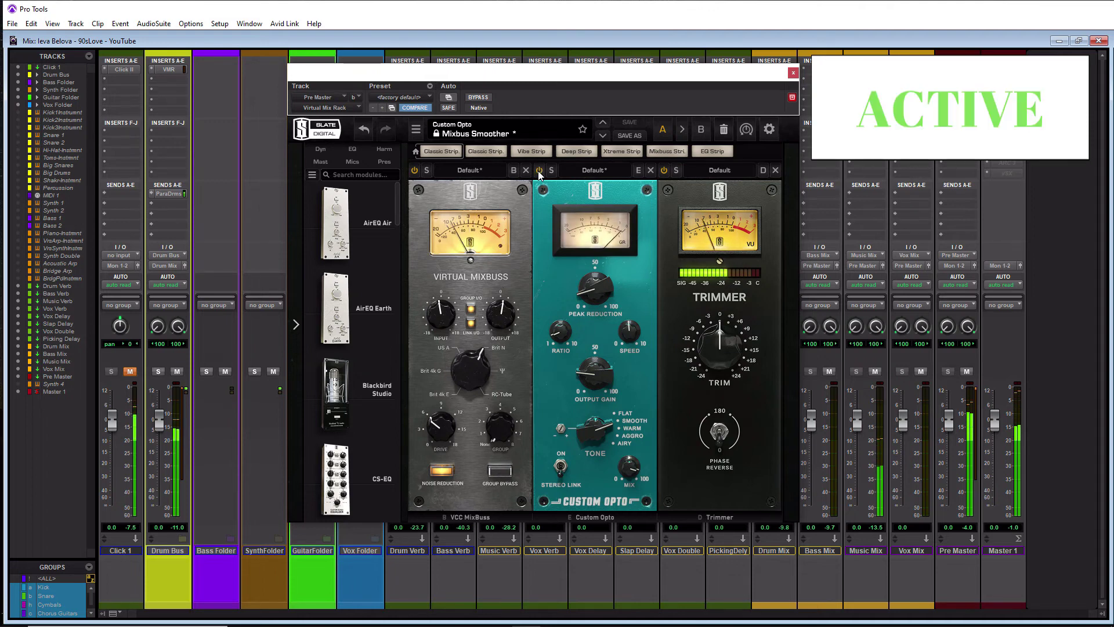
click(539, 173)
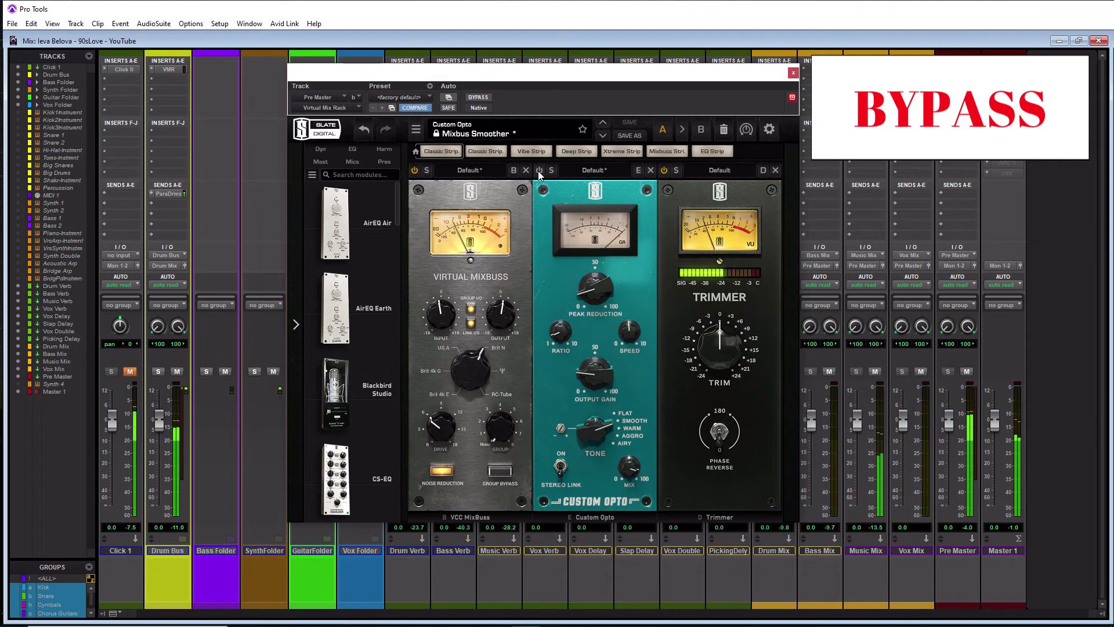
click(539, 173)
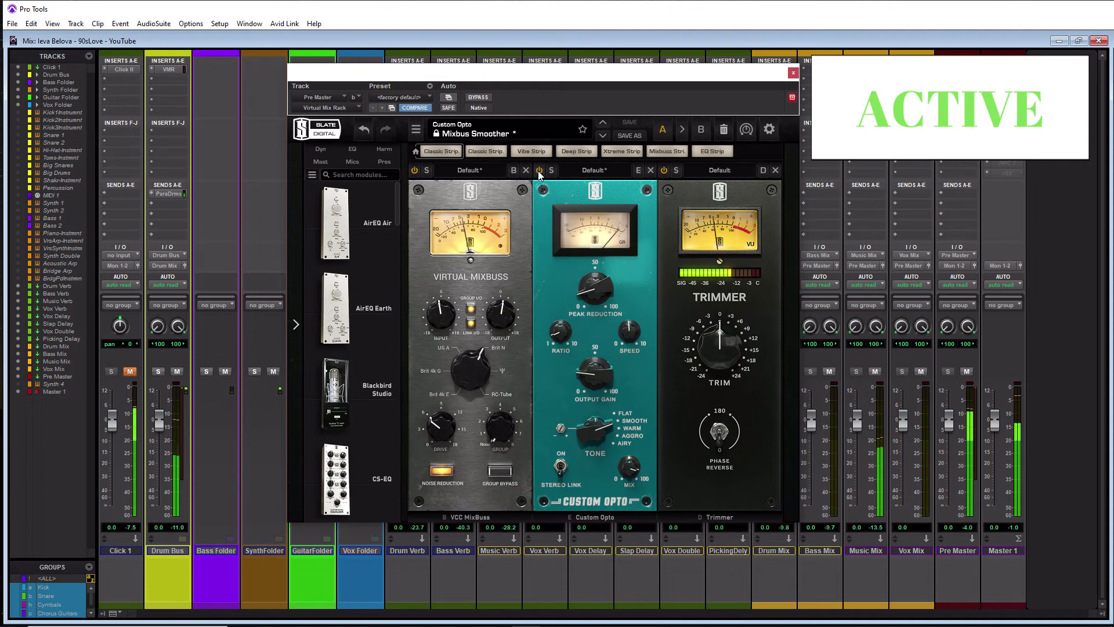
click(539, 173)
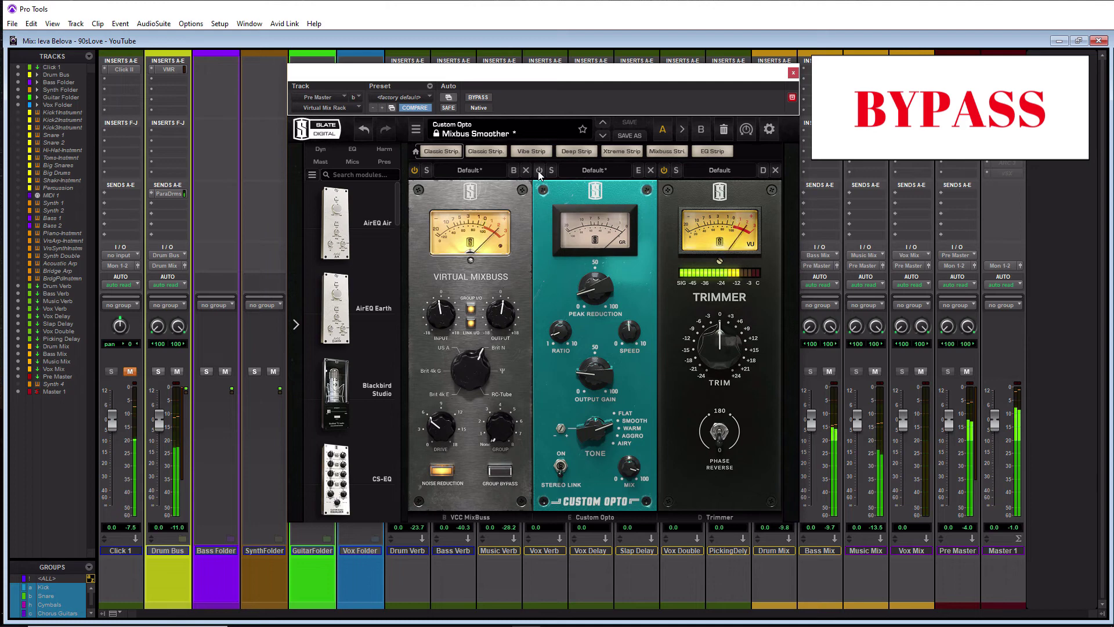
click(539, 172)
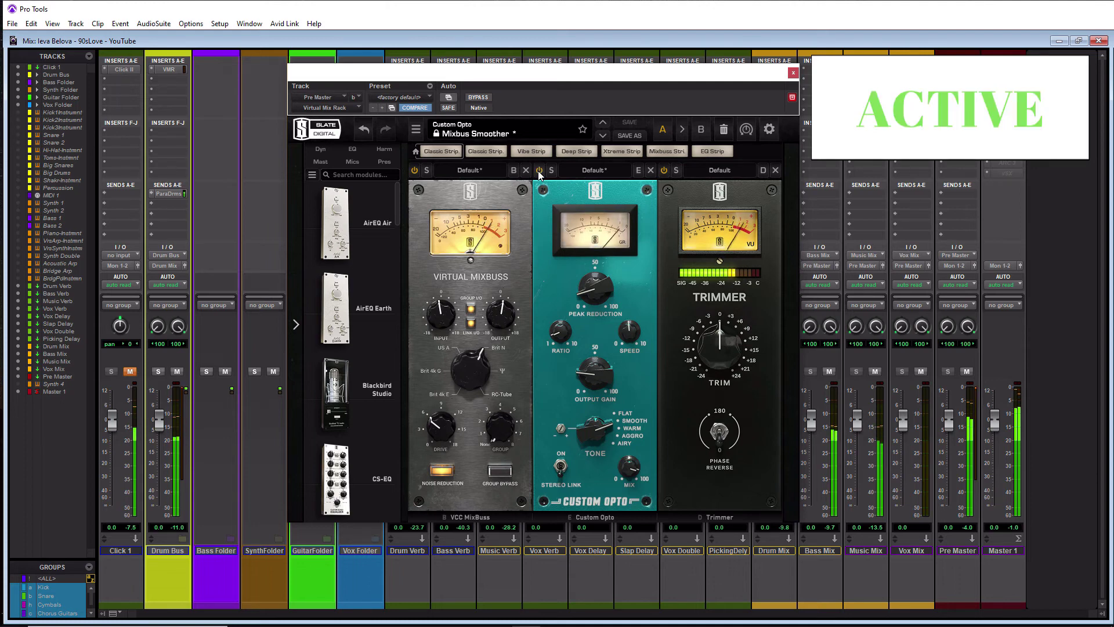
click(539, 172)
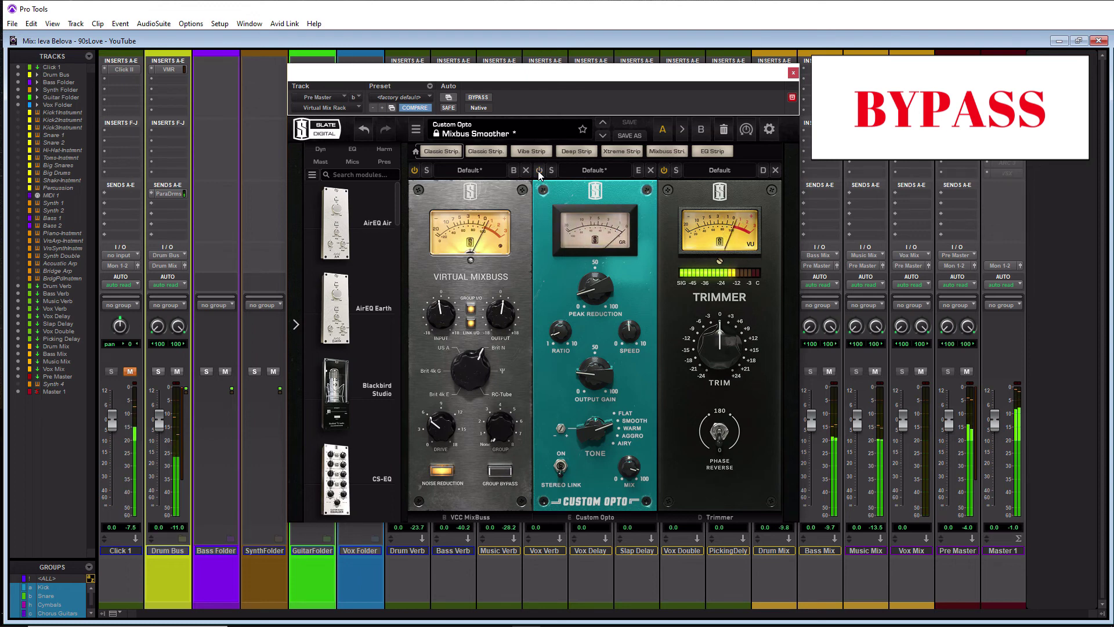
click(539, 172)
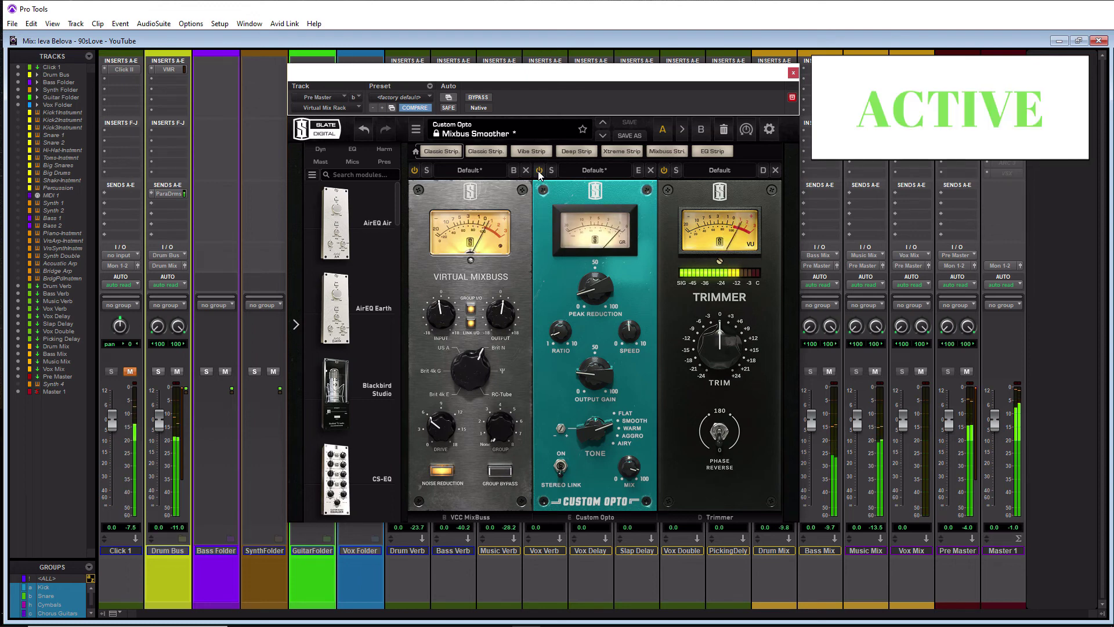